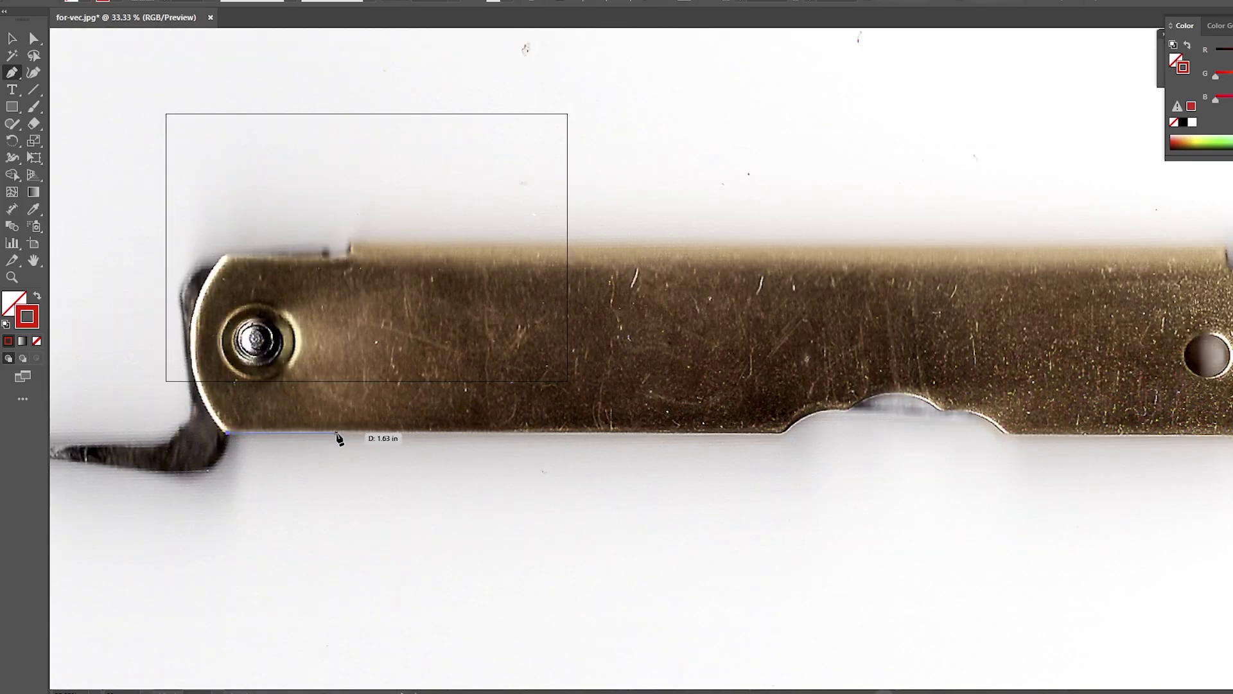
Extend the Pen outline along the handle's bottom edge up to the finger notch.
left_click(336, 434)
key("ctrl+plus")
left_click(509, 357)
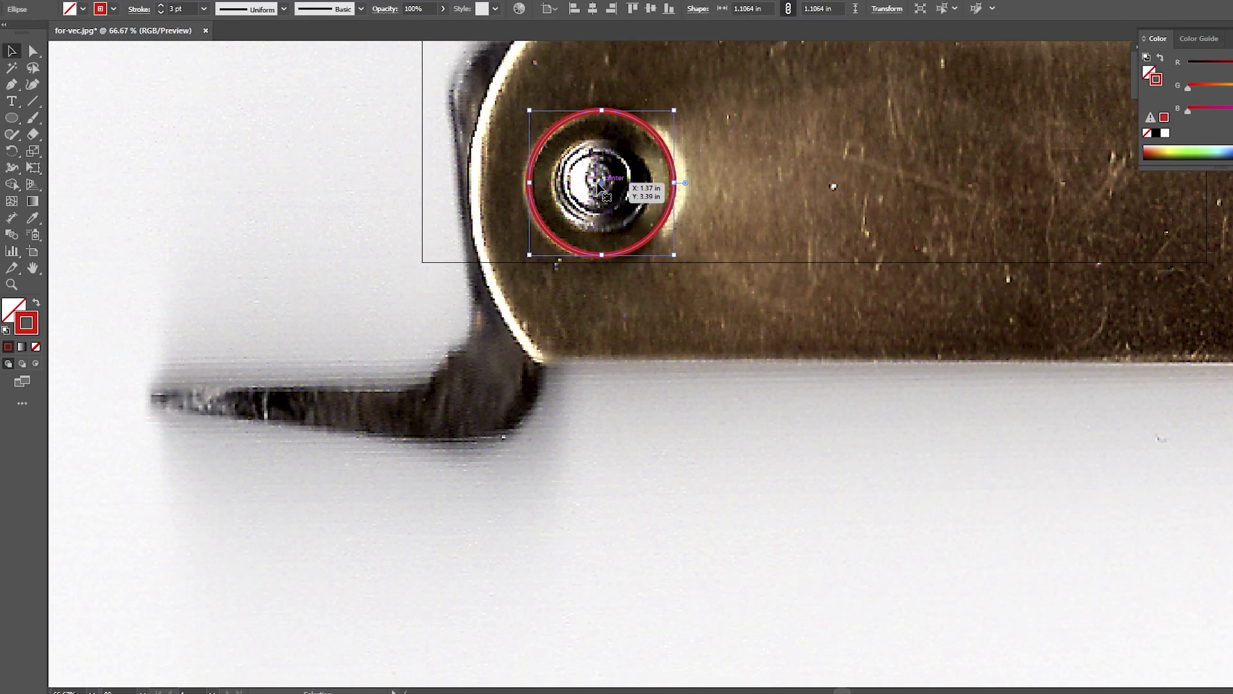
Draw a small circle and fit it over the screw hole.
key("l")
left_click_drag(891, 191, 806, 277)
key("v")
left_click_drag(849, 239, 600, 185)
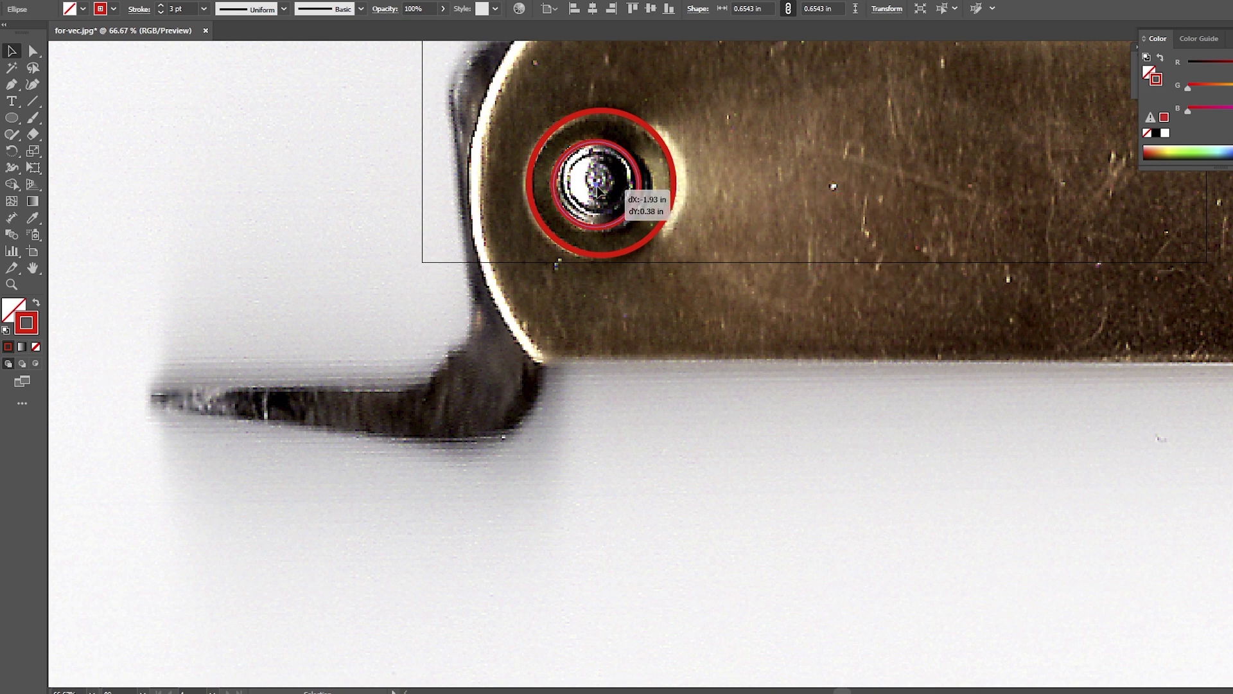
left_click_drag(599, 231, 598, 235)
left_click_drag(600, 186, 604, 188)
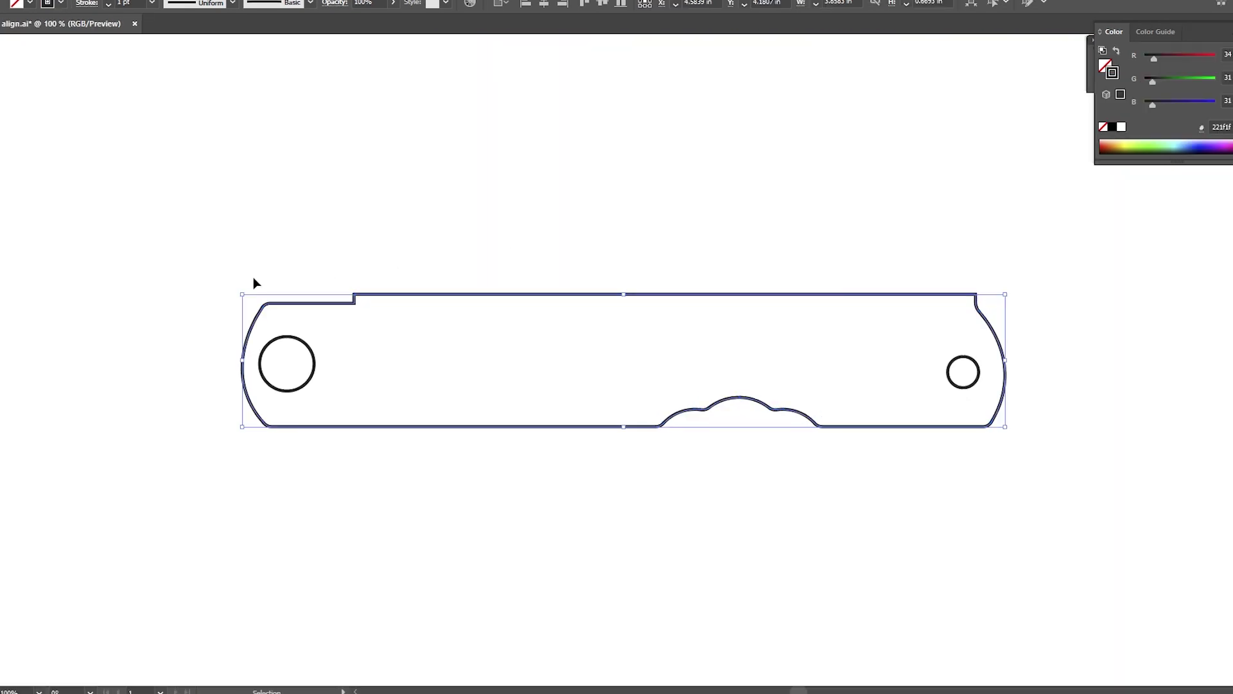
Select the whole knife outline and zoom out to view it.
left_click_drag(100, 308, 1028, 403)
key("a")
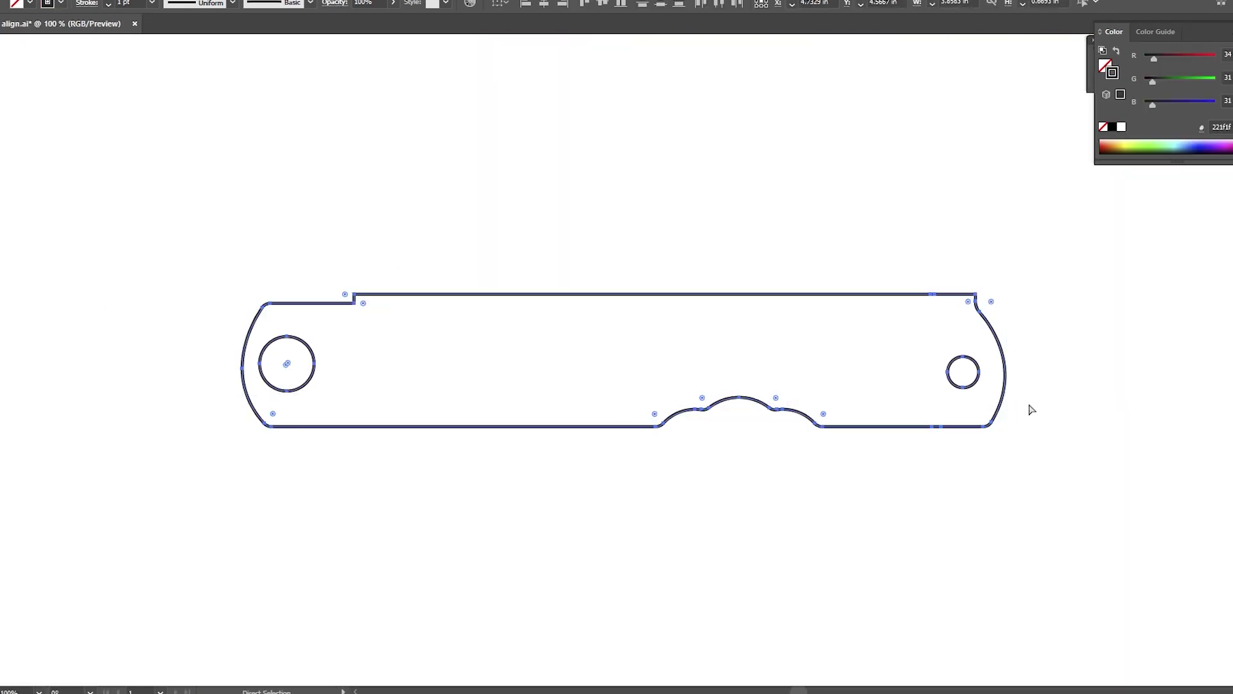
key("ctrl+minus")
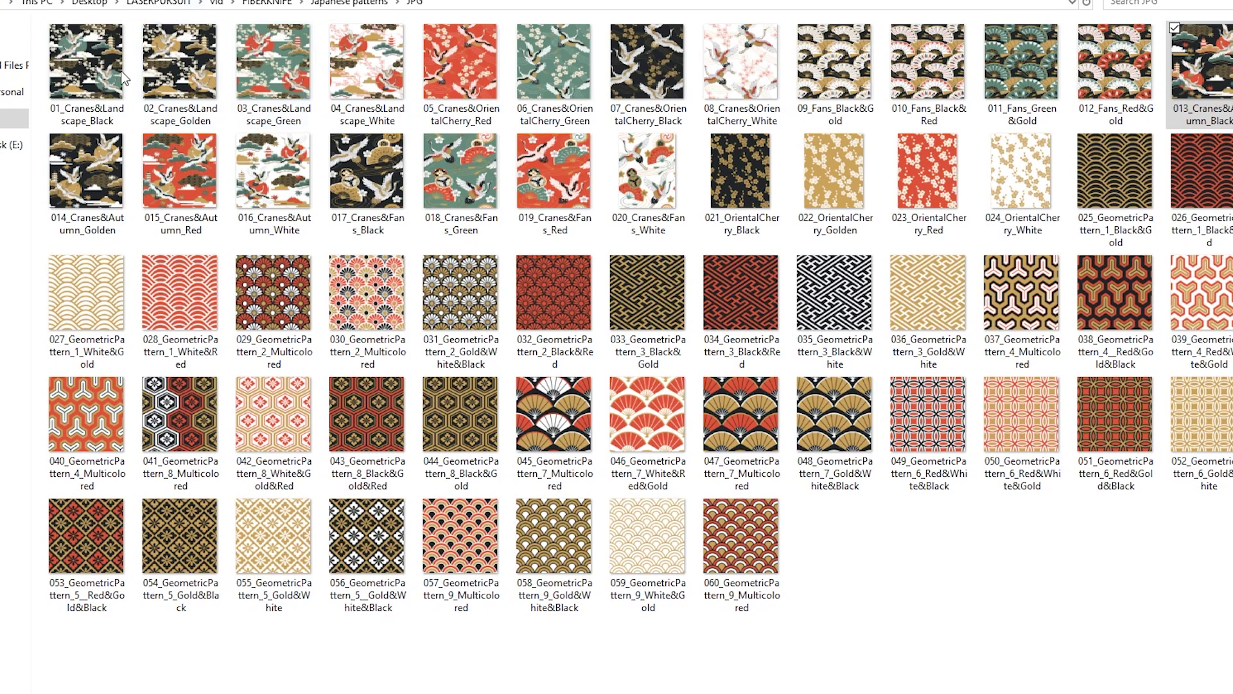
Browse the crane, fan and geometric pattern thumbnails in the JPG folder.
left_click(122, 78)
key("Down")
key("Right")
key("Right")
key("Right")
key("Right")
key("Right")
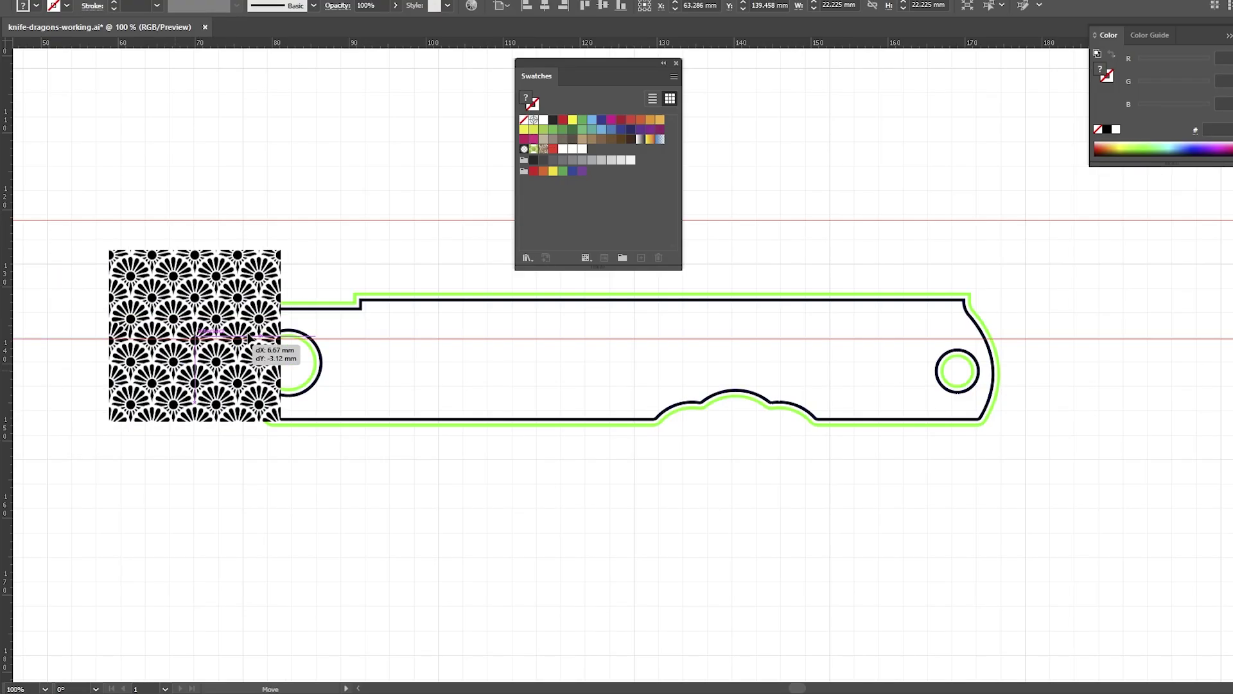
Apply the black-and-white flower pattern swatch to the knife outline and zoom in to check it.
left_click(548, 300)
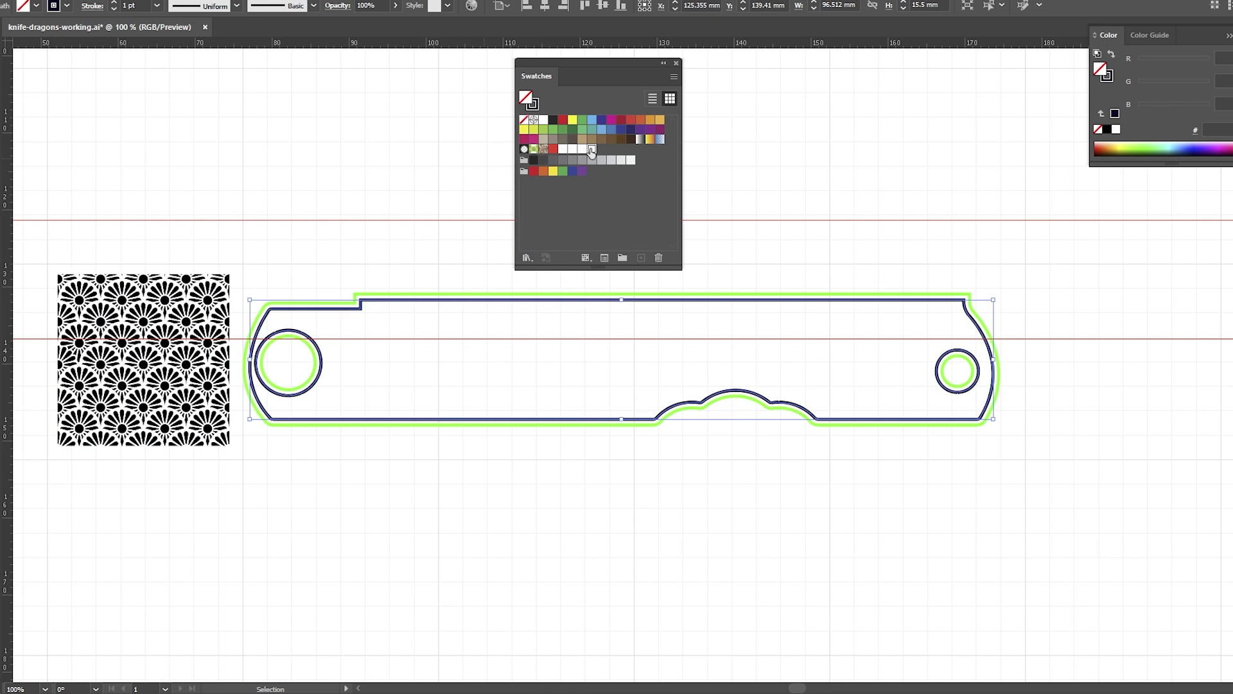
left_click(592, 149)
key("a")
key("ctrl+equal")
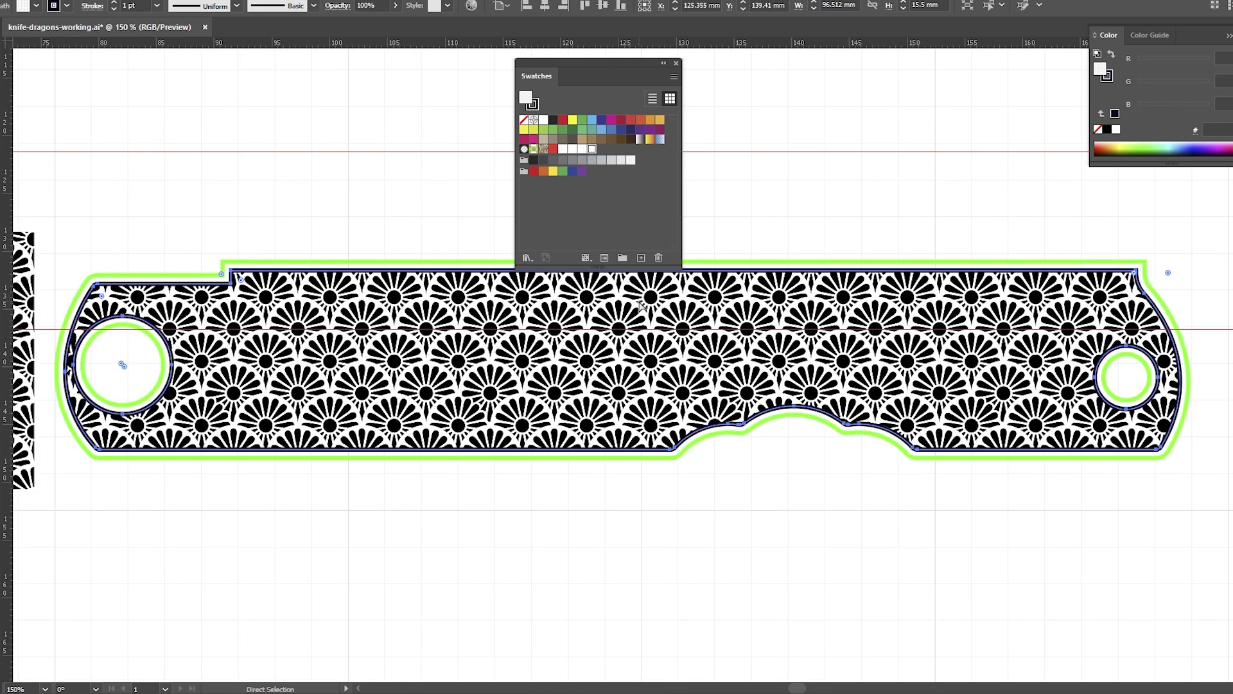
key("v")
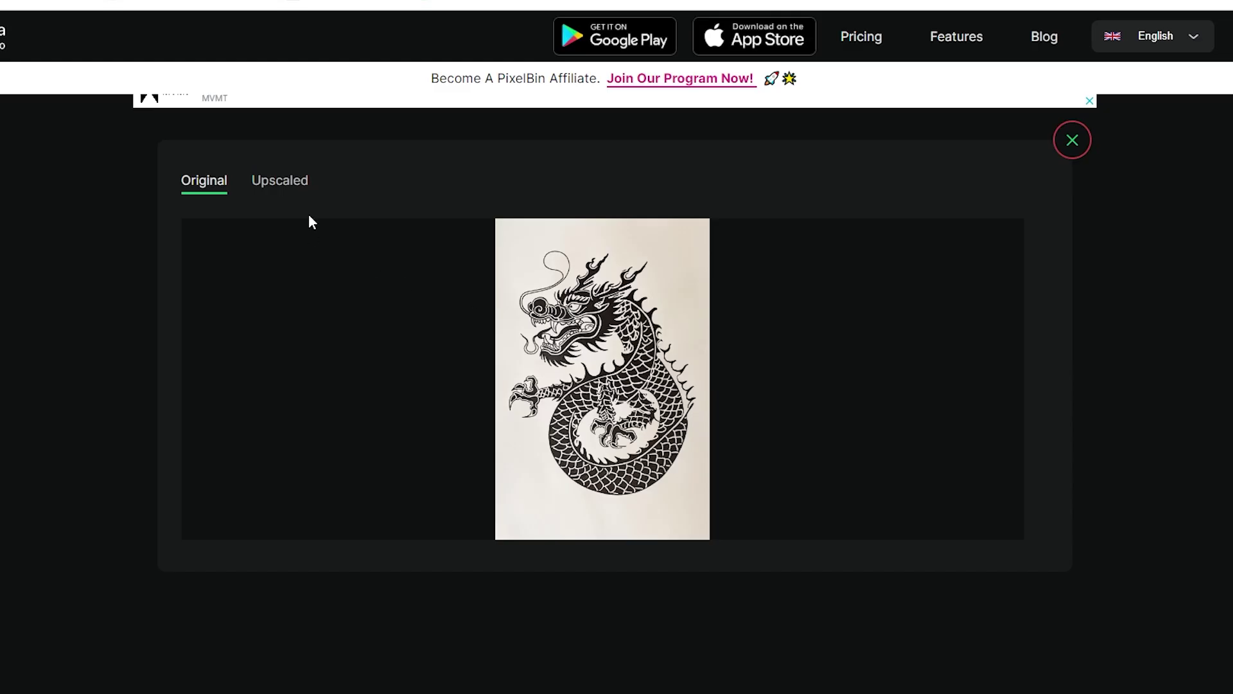
Show the Upscaled tab to compare the Normal and AI 4x dragon versions.
left_click(282, 183)
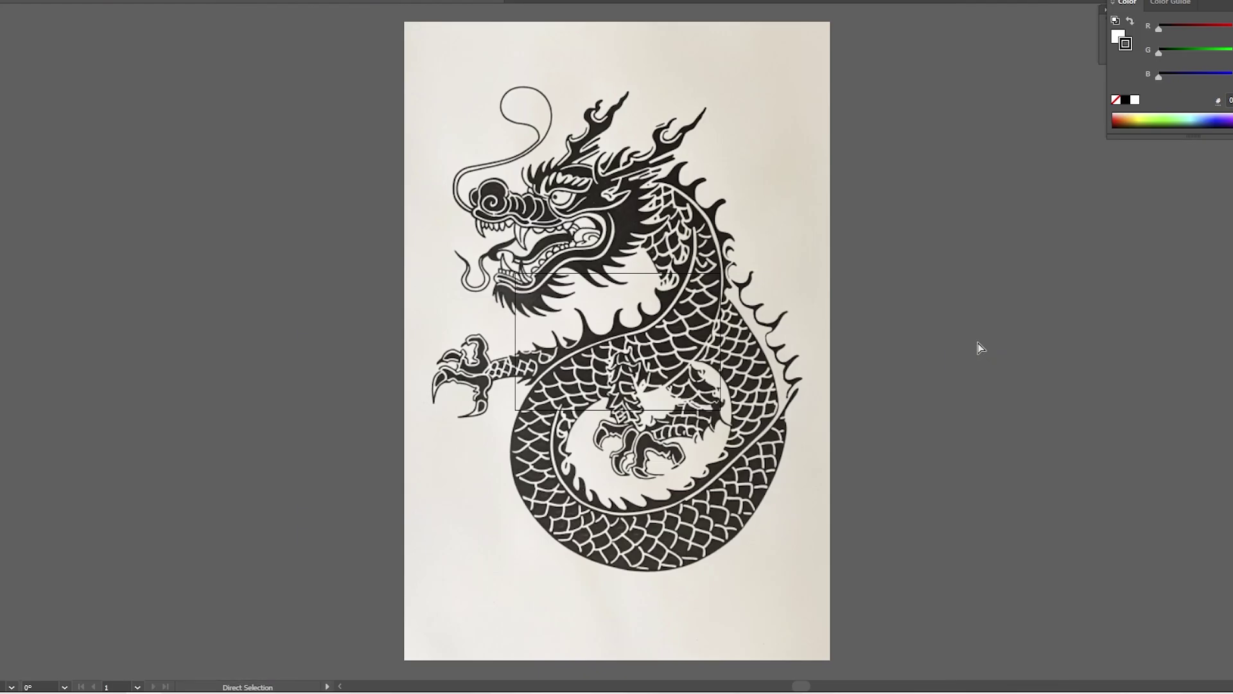
Image Trace the placed dragon, expand and ungroup it, delete the white background, then select all.
key("v")
left_click(566, 243)
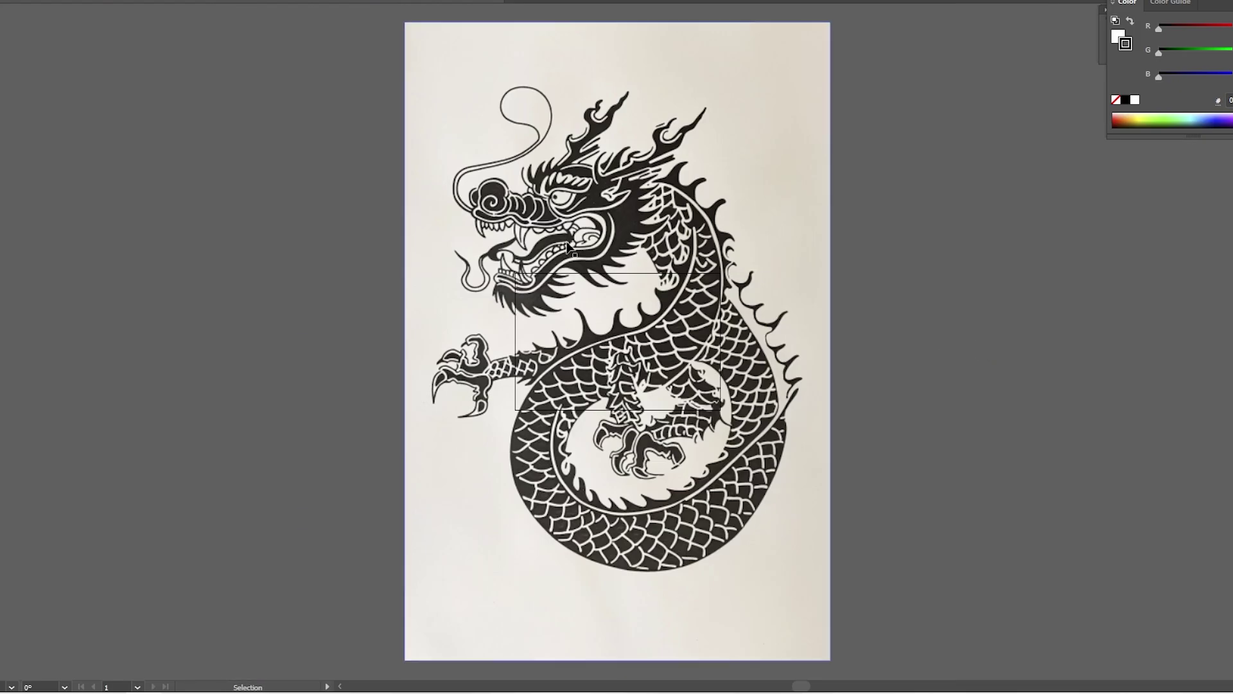
left_click(283, 7)
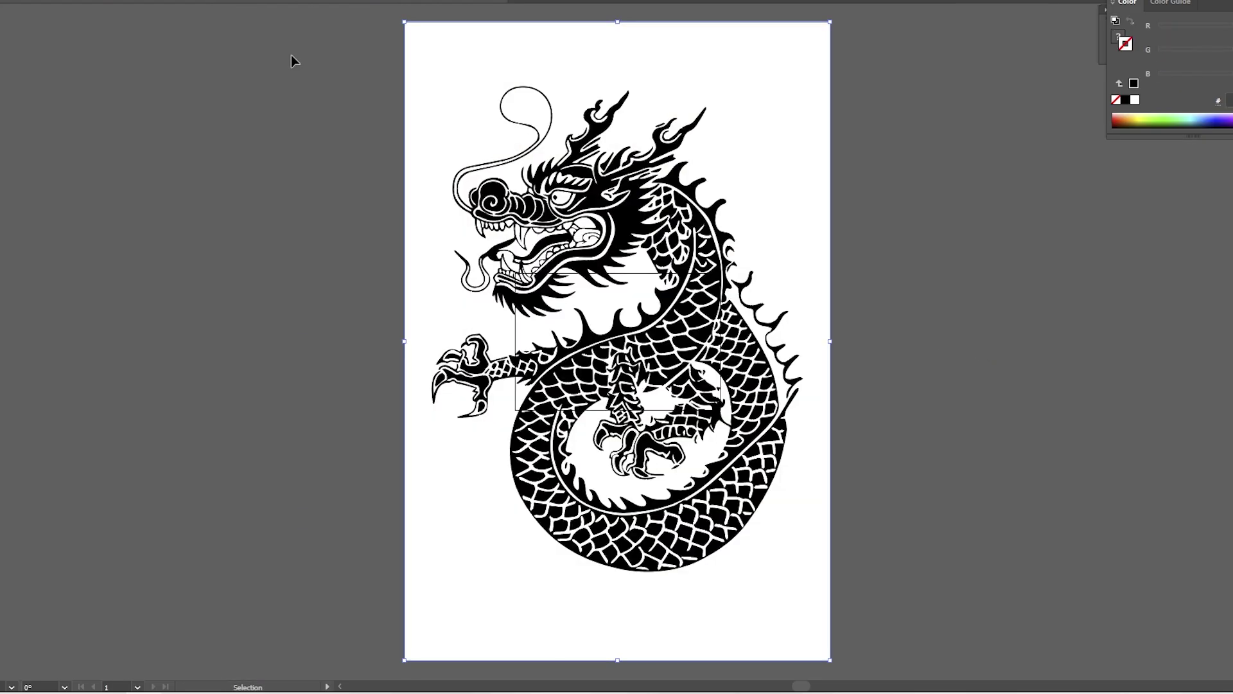
left_click(385, 1)
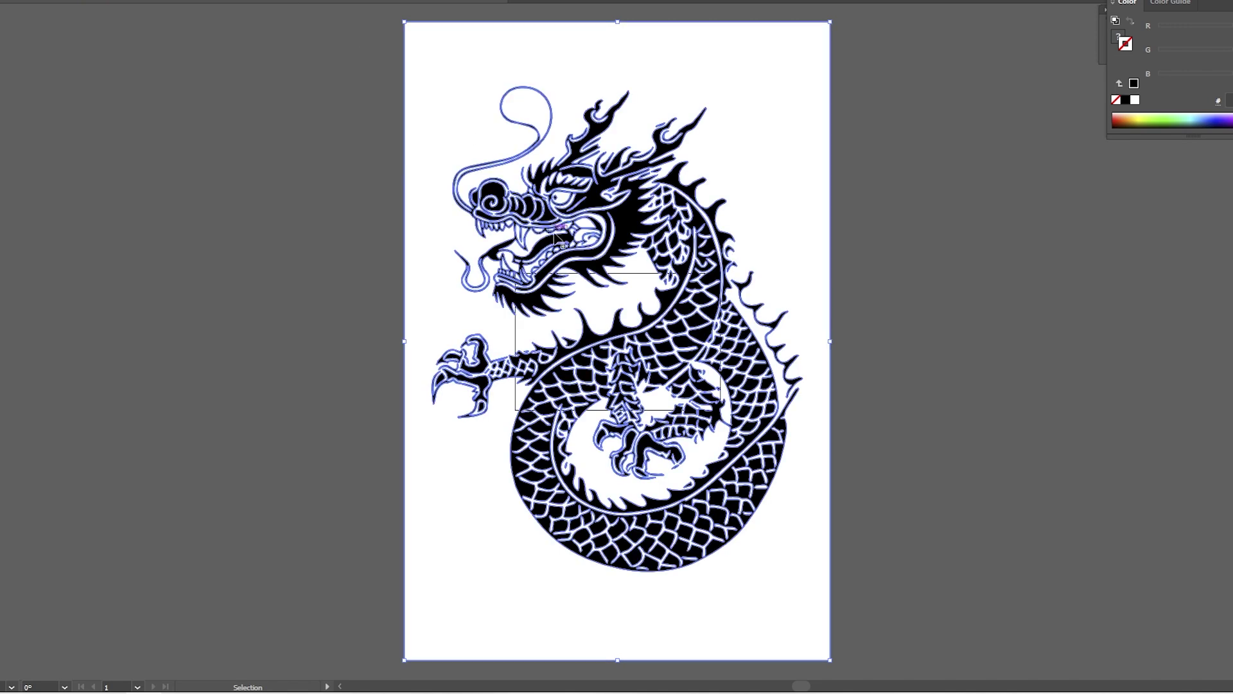
left_click(38, 2)
left_click(186, 47)
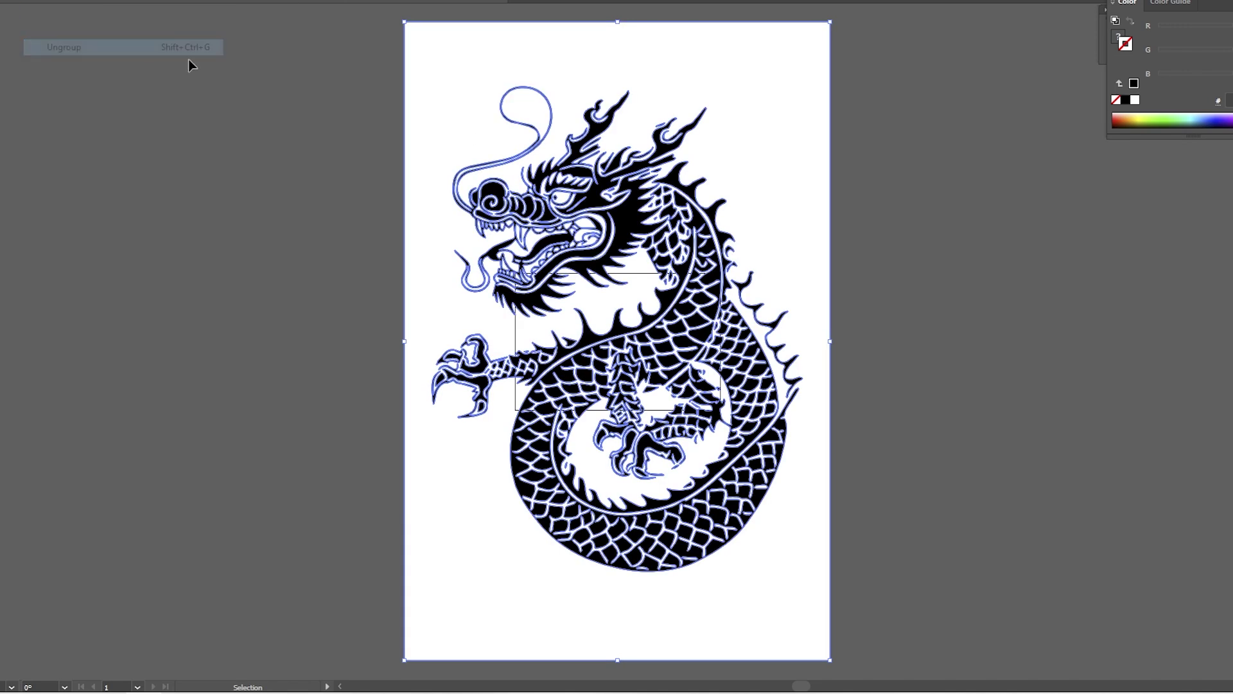
left_click(429, 79)
key("Delete")
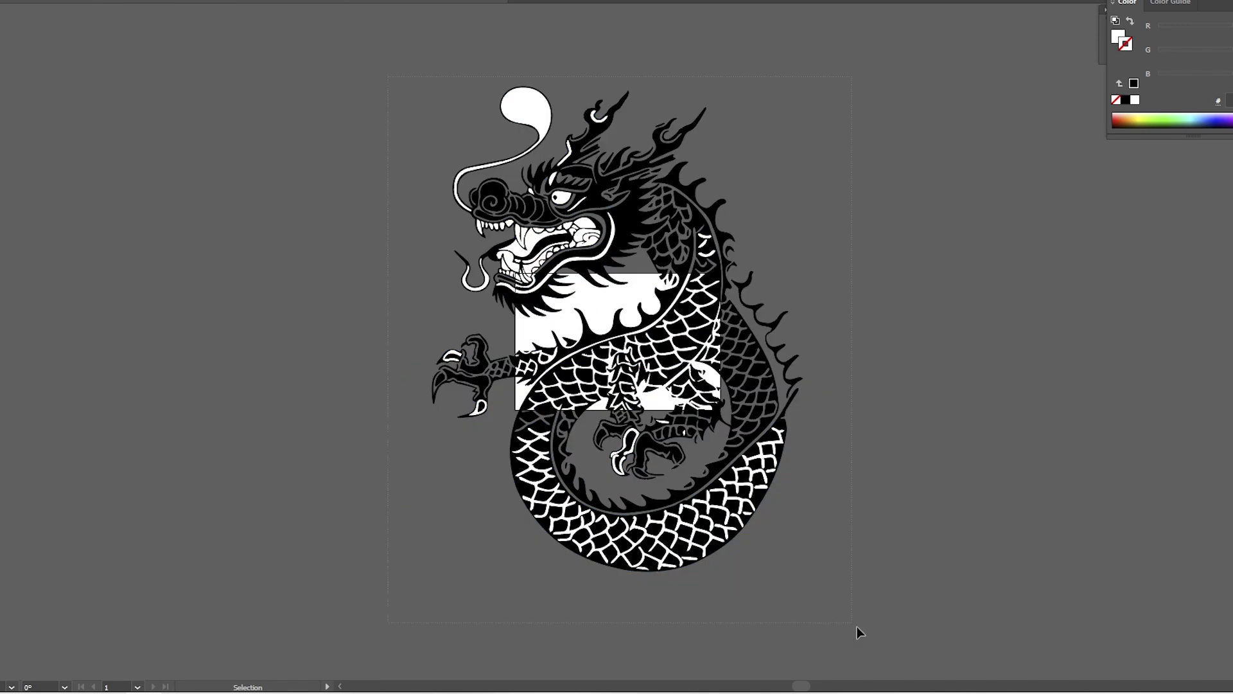
key("ctrl+a")
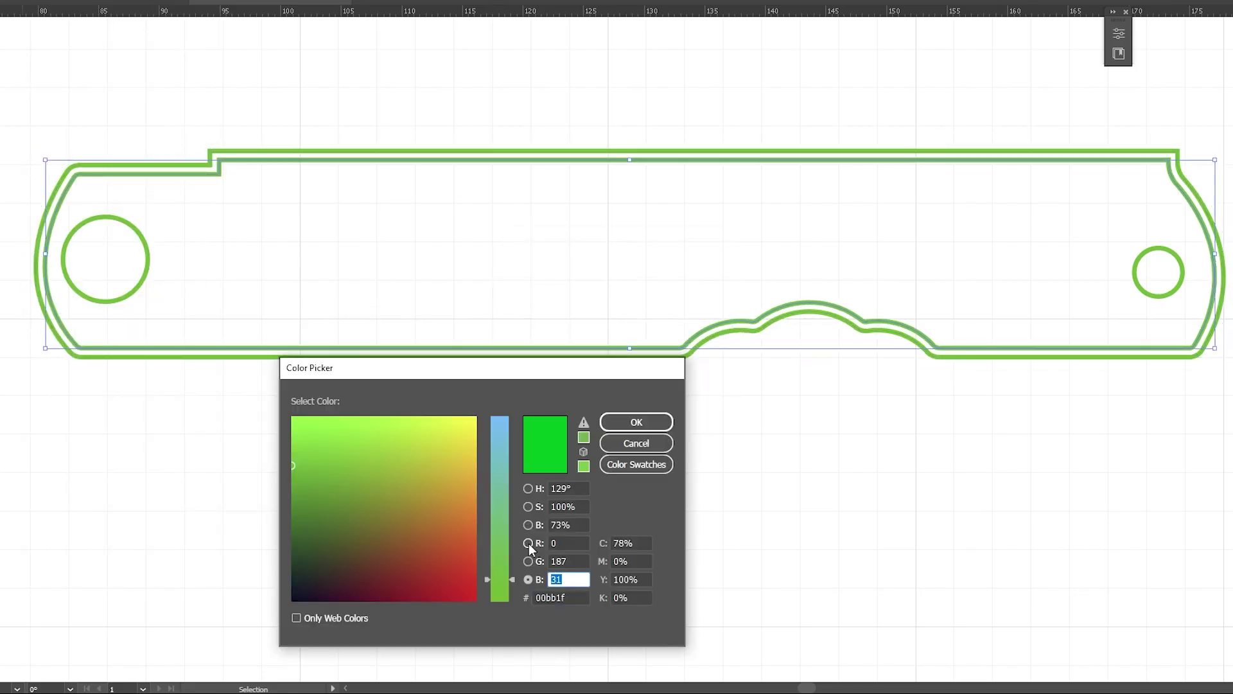
Confirm the green #00bb1f outline colour and add offset rings to both pin holes.
key("Return")
left_click(149, 263)
left_click(289, 357)
key("Return")
left_click(1150, 270)
left_click(287, 361)
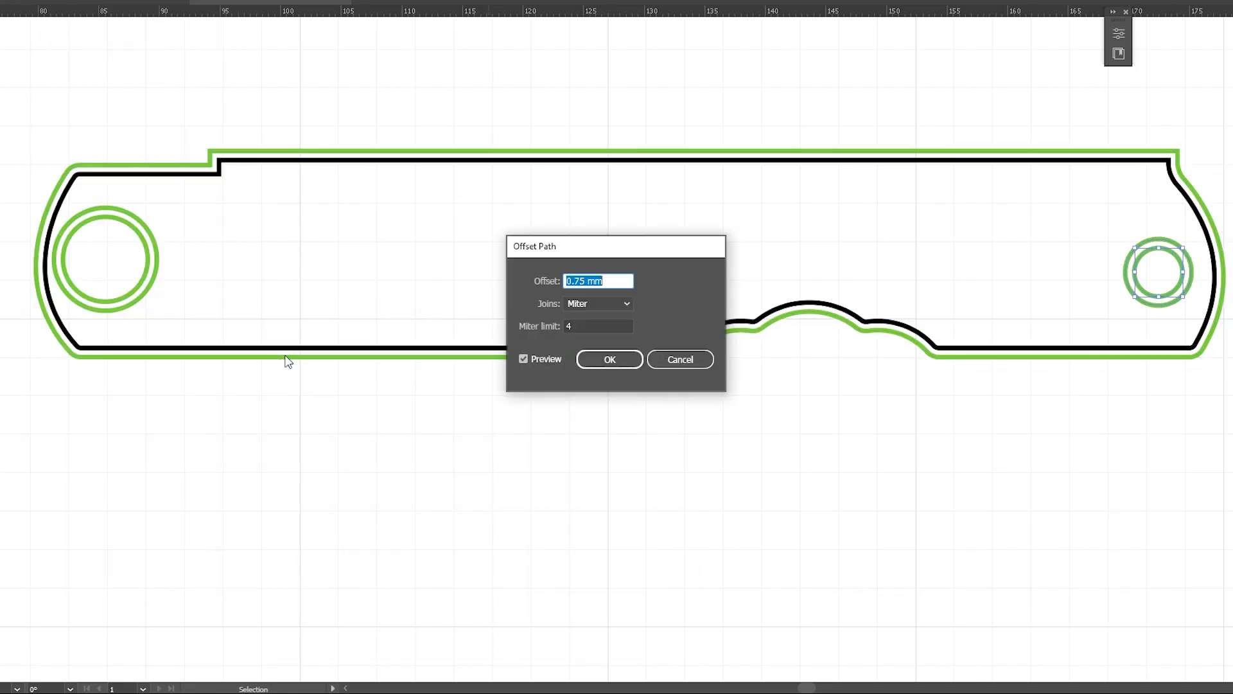
key("Return")
Scale and rotate the mirrored dragons, crop them to the handle shape, and place them over the patterned handle.
left_click(495, 162)
key("alt+o")
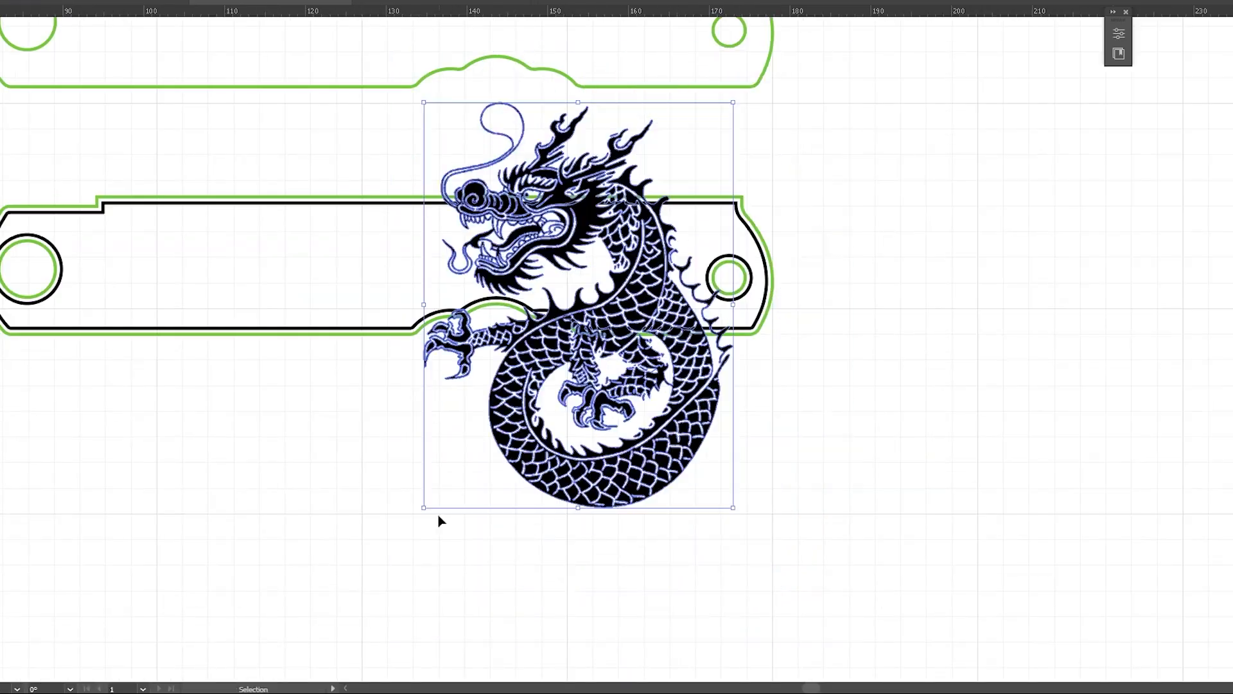
left_click_drag(441, 520, 385, 407)
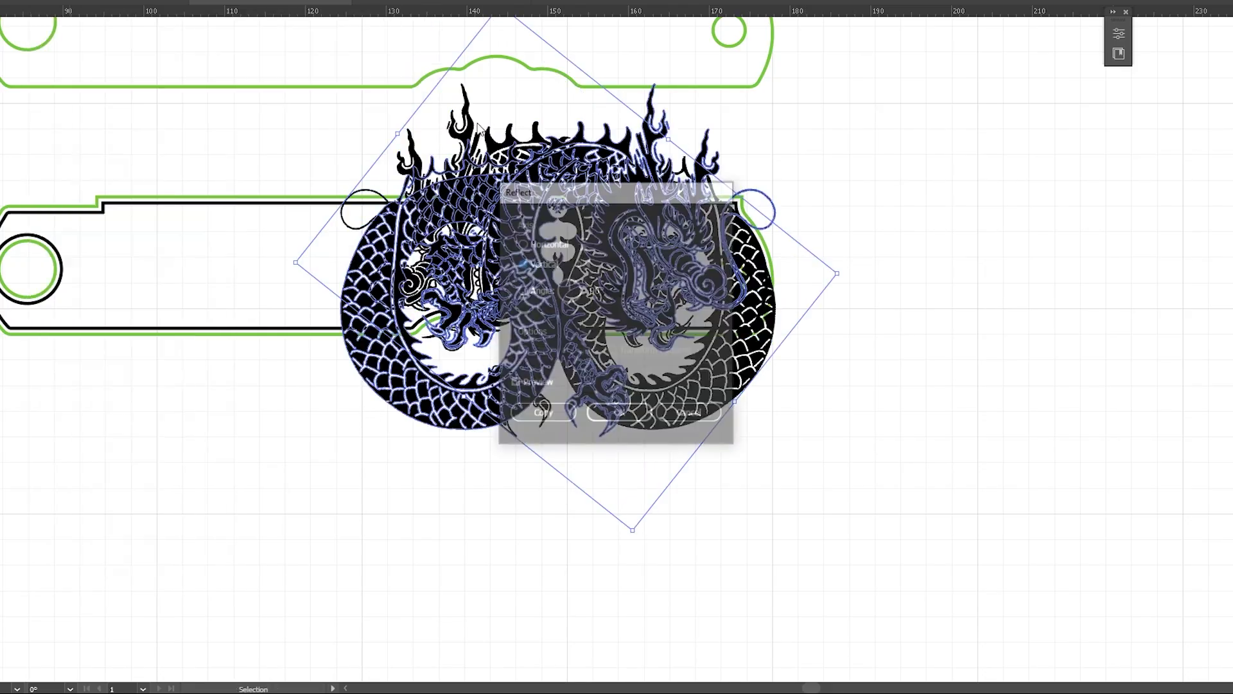
left_click_drag(812, 689, 806, 688)
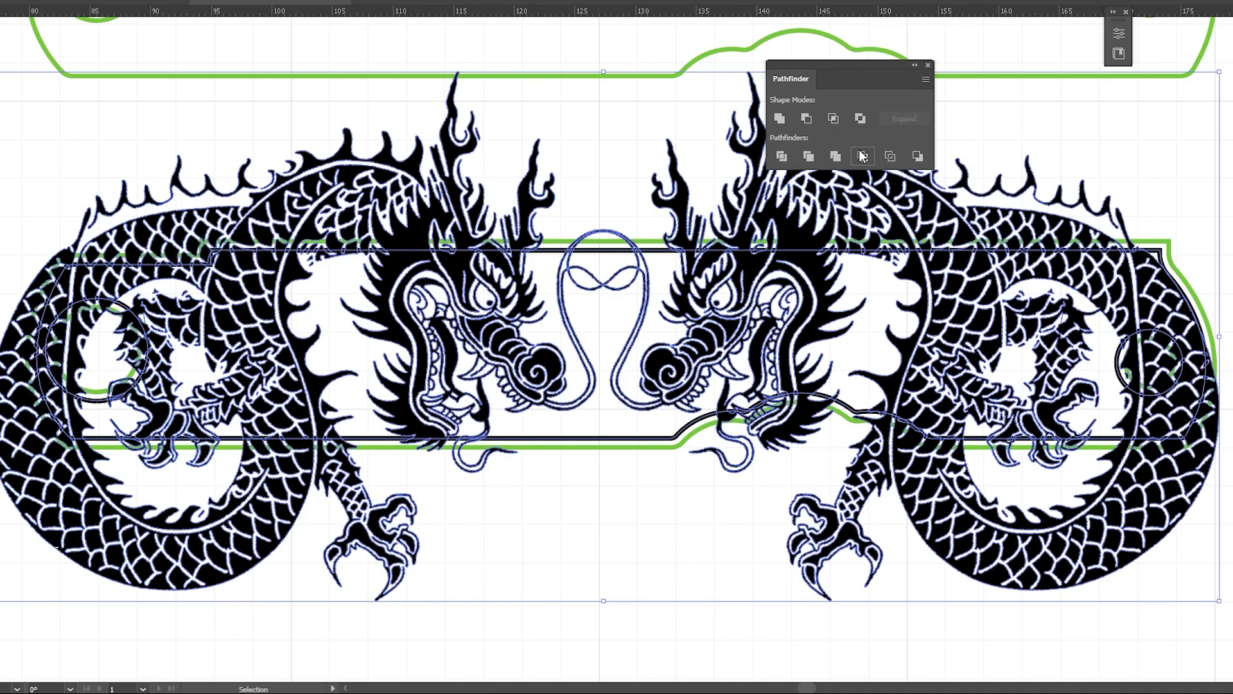
left_click(862, 155)
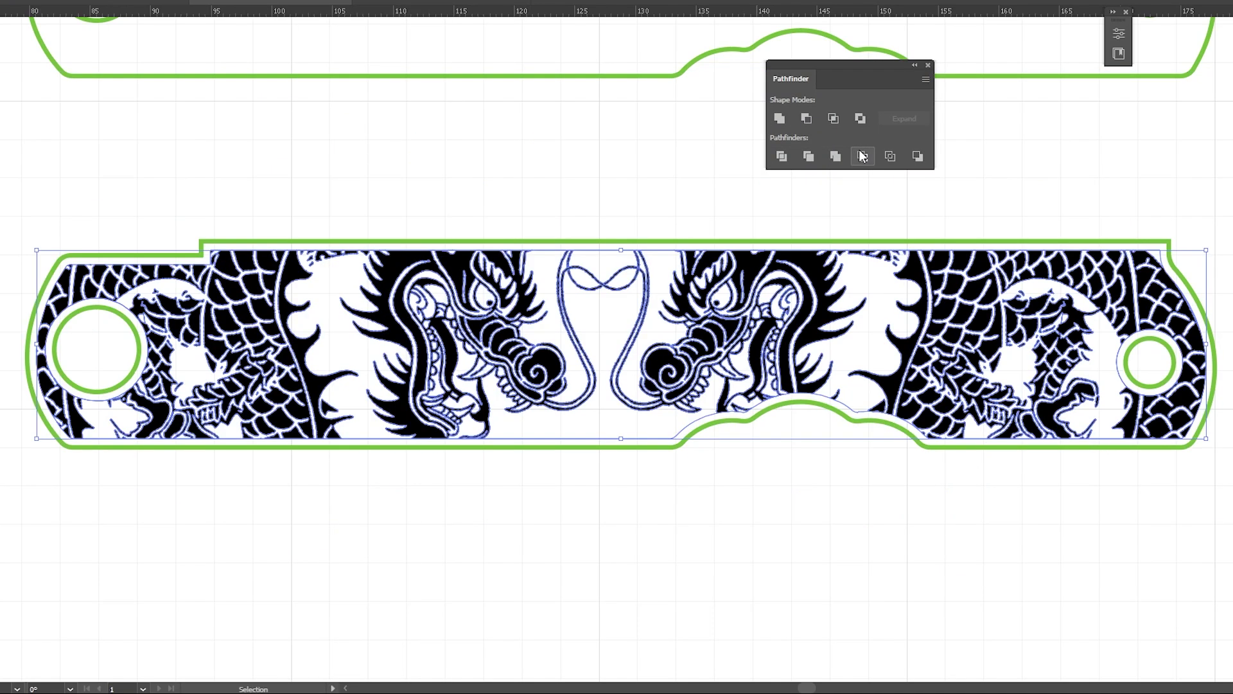
left_click(620, 170)
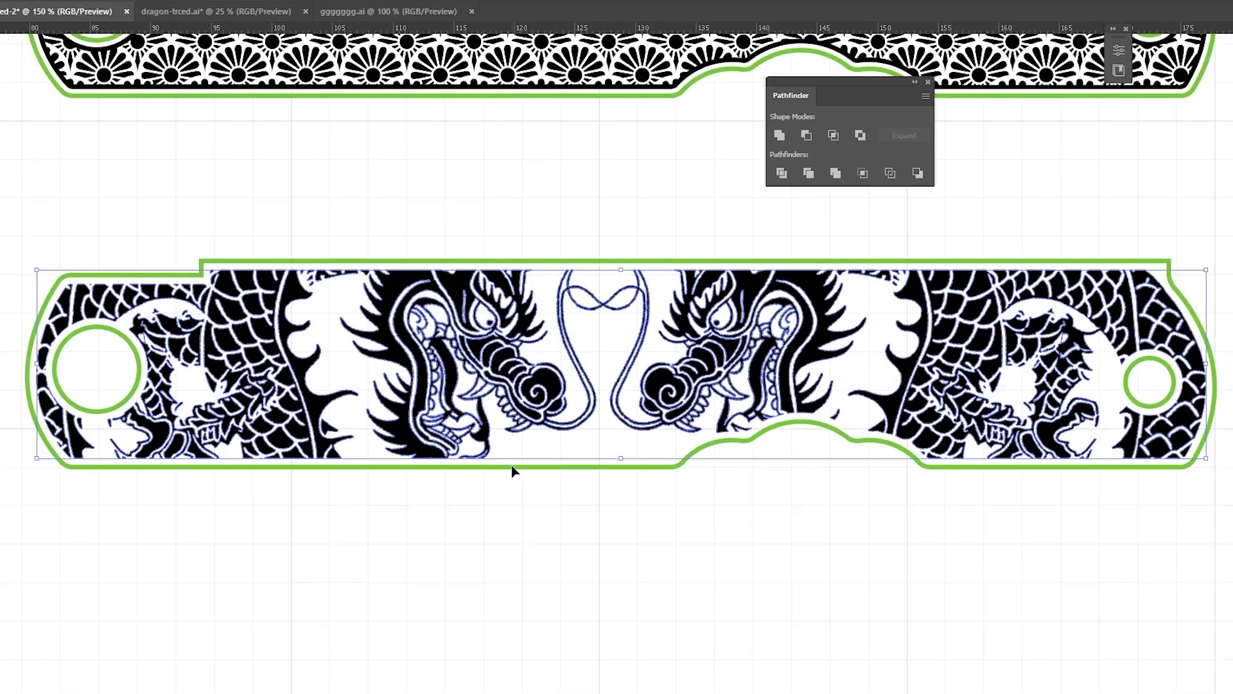
left_click_drag(512, 469, 514, 325)
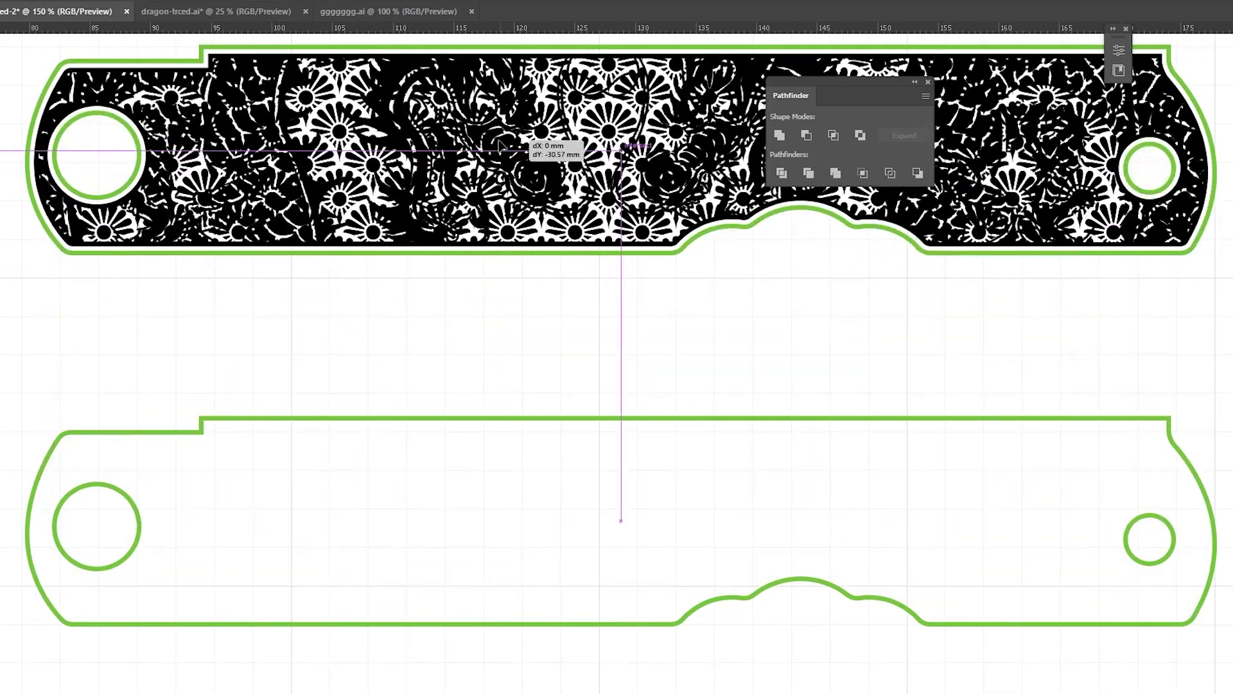
left_click_drag(501, 146, 501, 147)
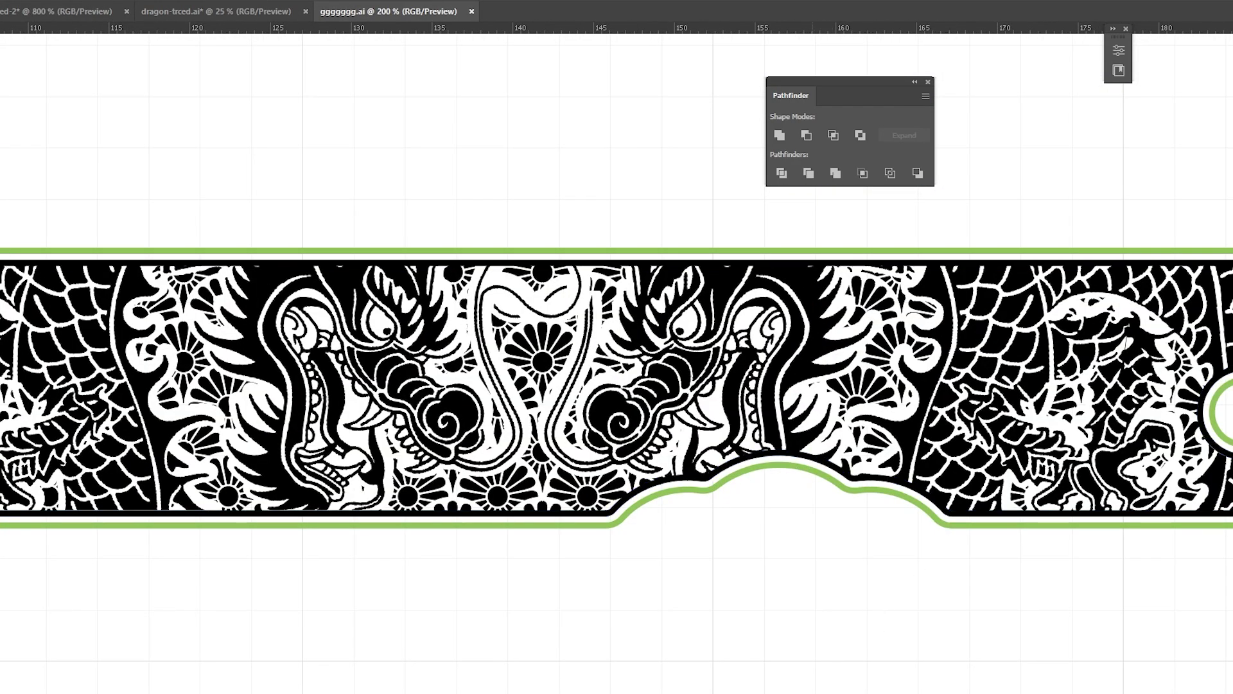
scroll(617, 385, "right", 3)
scroll(617, 386, "left", 12)
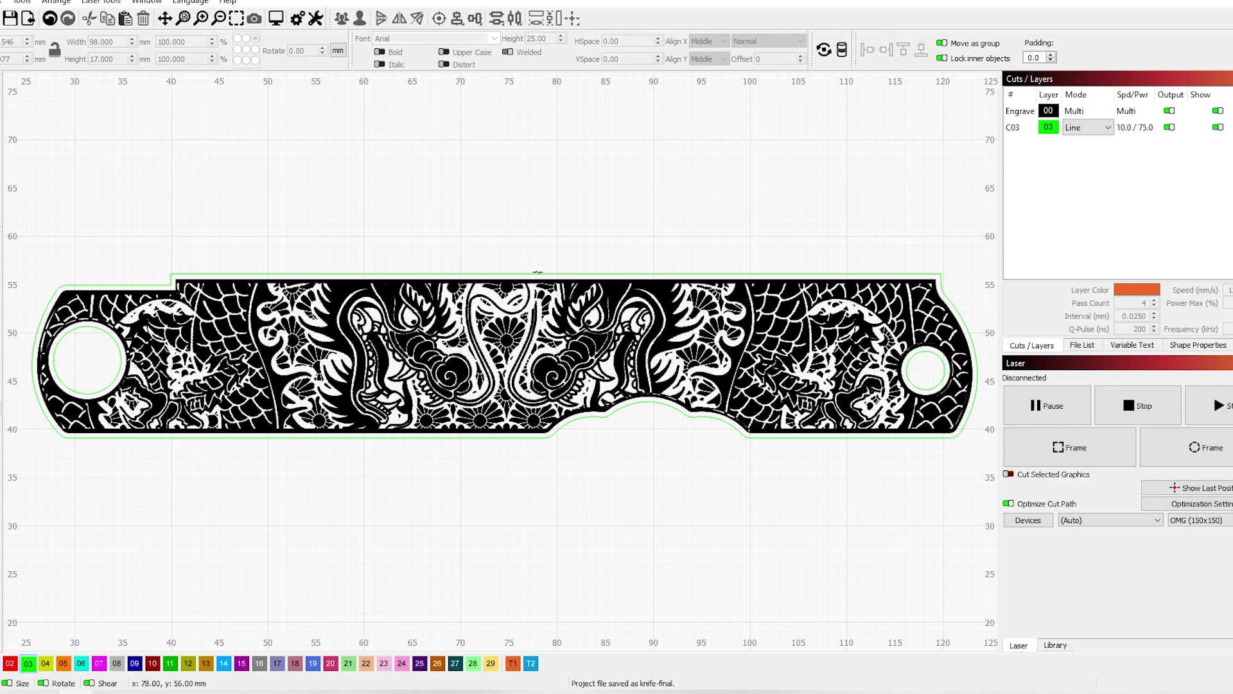
Assign the handle outline and both pin holes to the T1 tool layer.
left_click(537, 274)
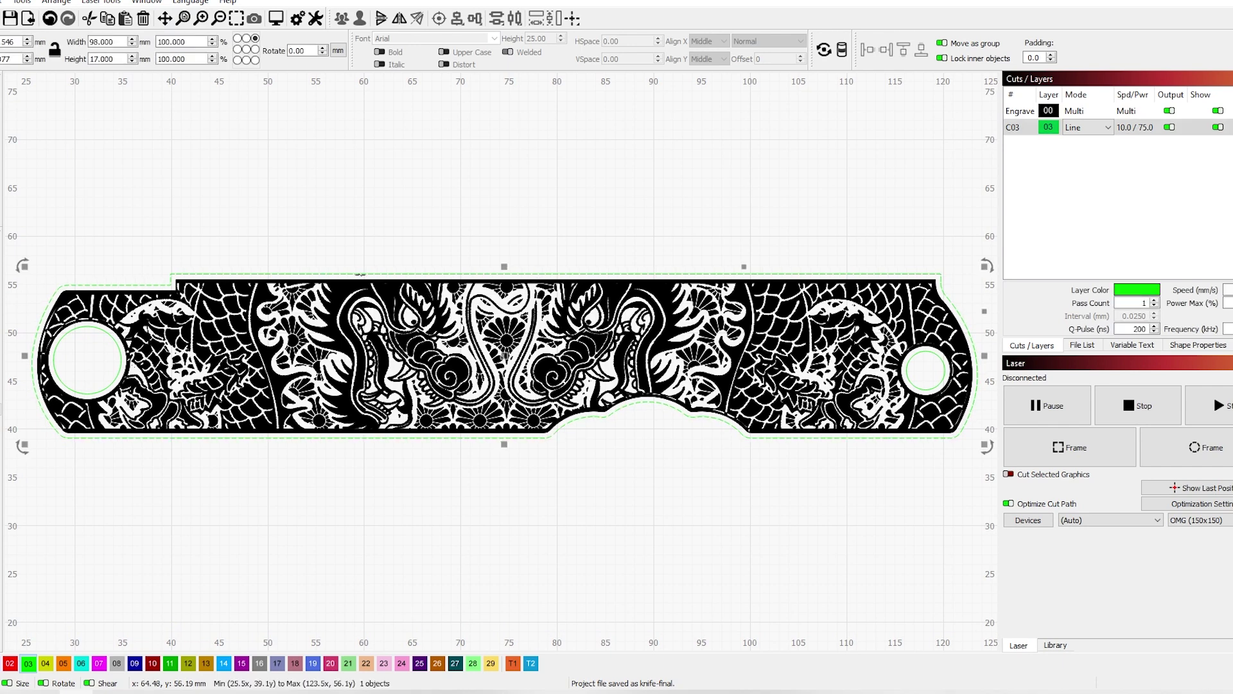
left_click(120, 355, "shift")
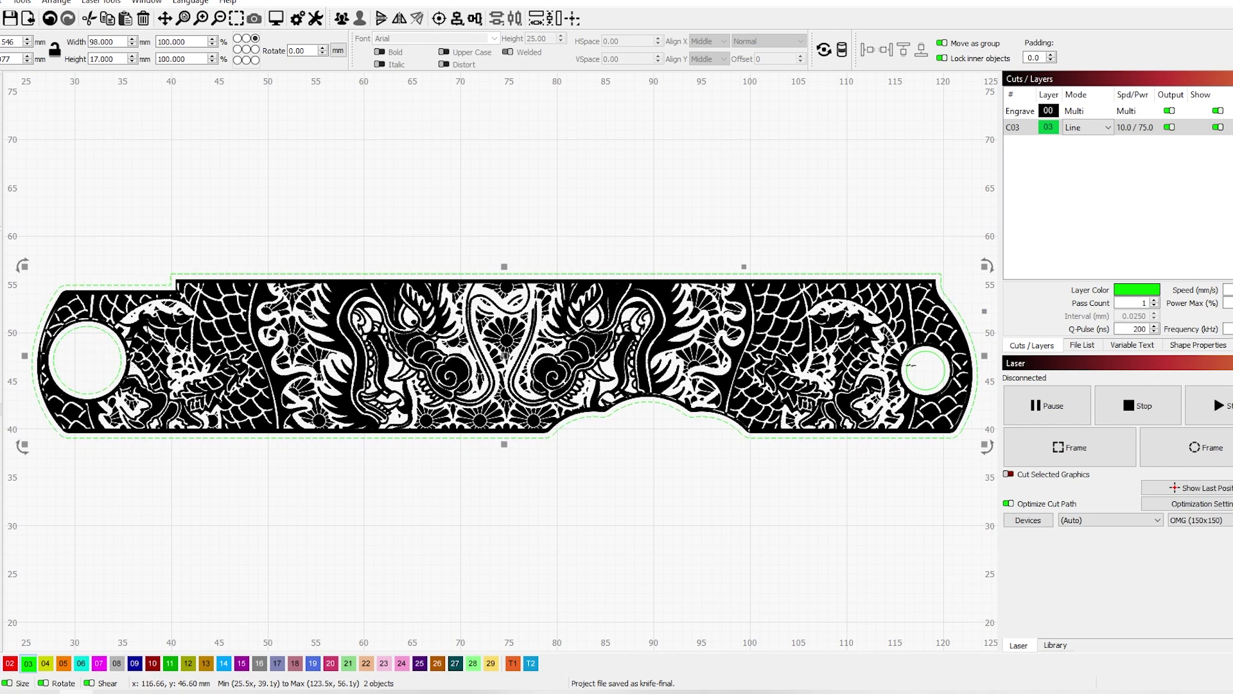
left_click(908, 368, "shift")
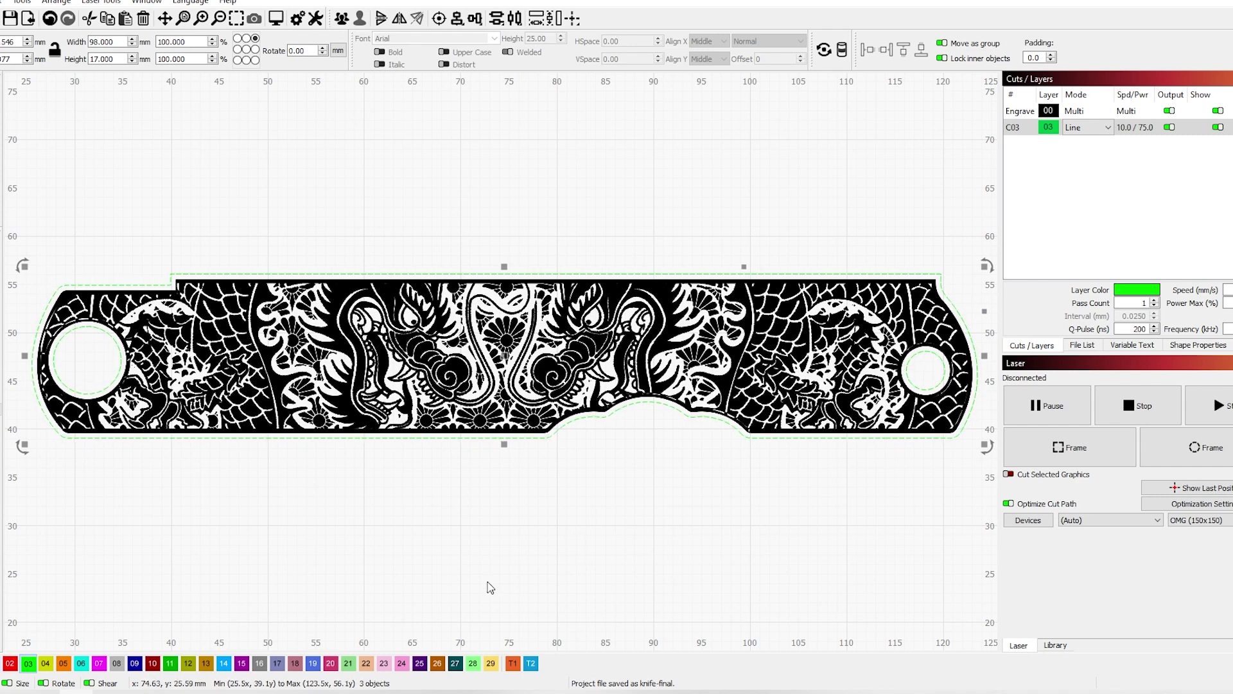
left_click(515, 664)
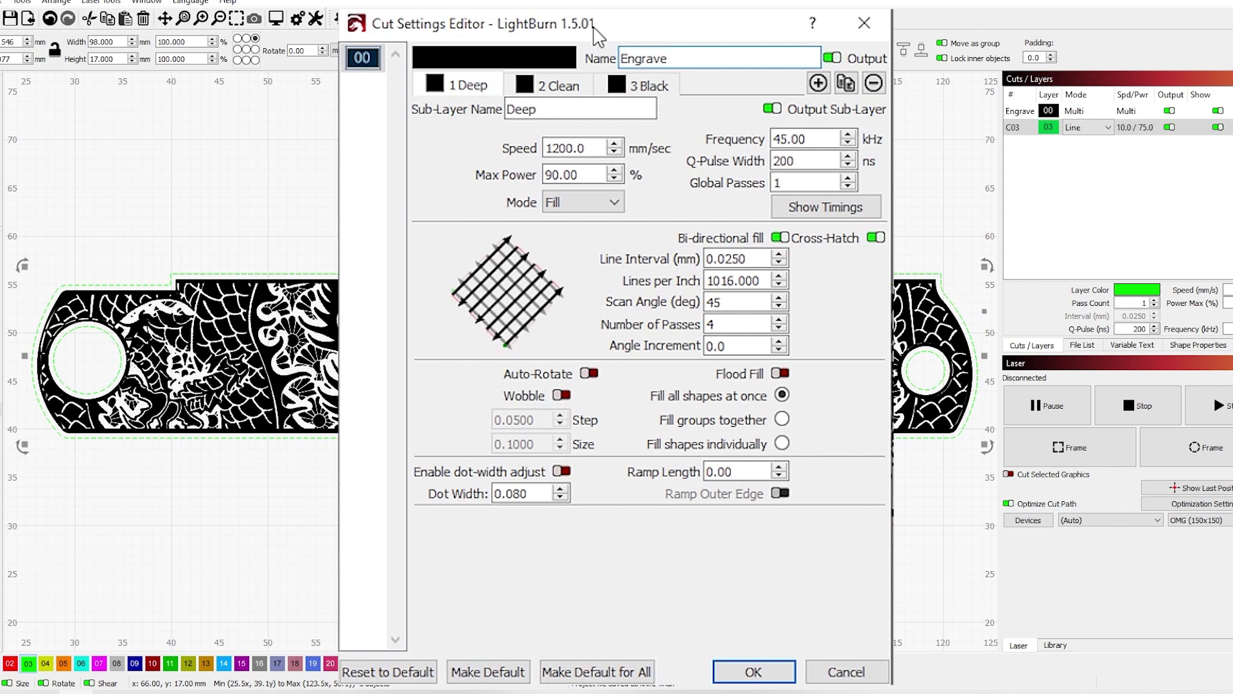
View the Clean sub-layer settings, then highlight the Sub-Layers heading in the LightBurn docs.
left_click(551, 86)
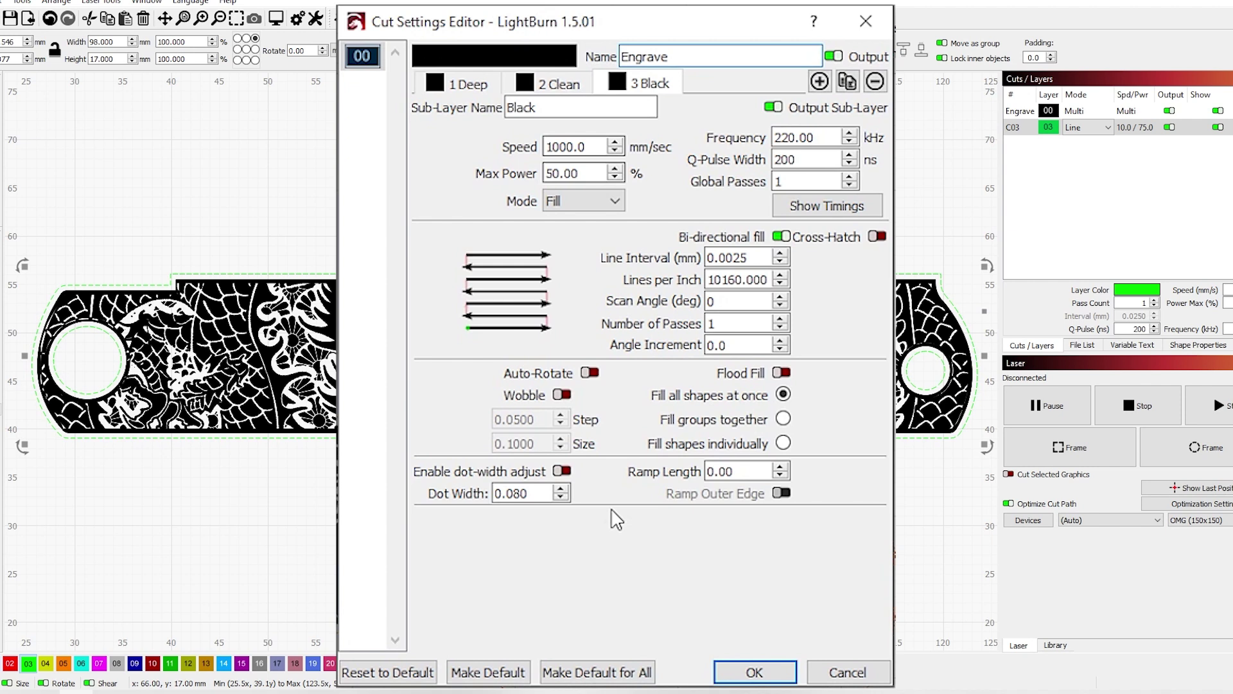
mouse_move(308, 87)
left_mouse_down()
mouse_move(415, 87)
mouse_move(315, 87)
left_mouse_up()
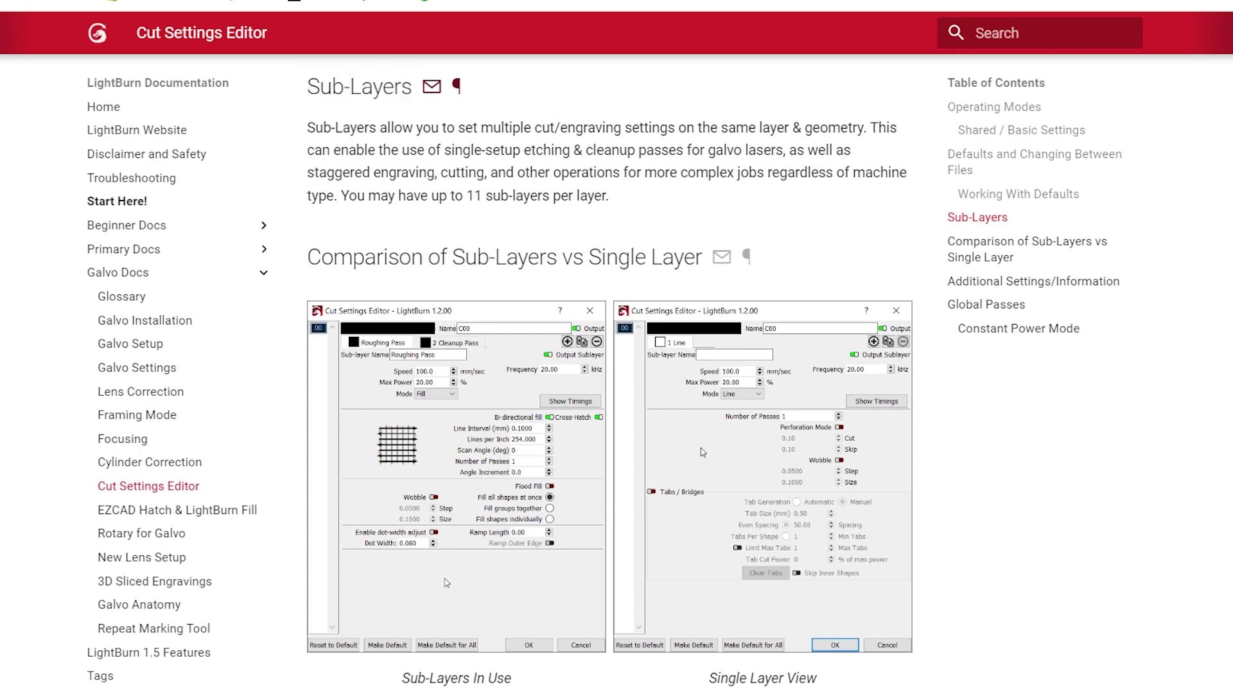
Compare the Deep, Clean and Black sub-layer settings, then close the Cut Settings Editor.
scroll(611, 386, "down", 3)
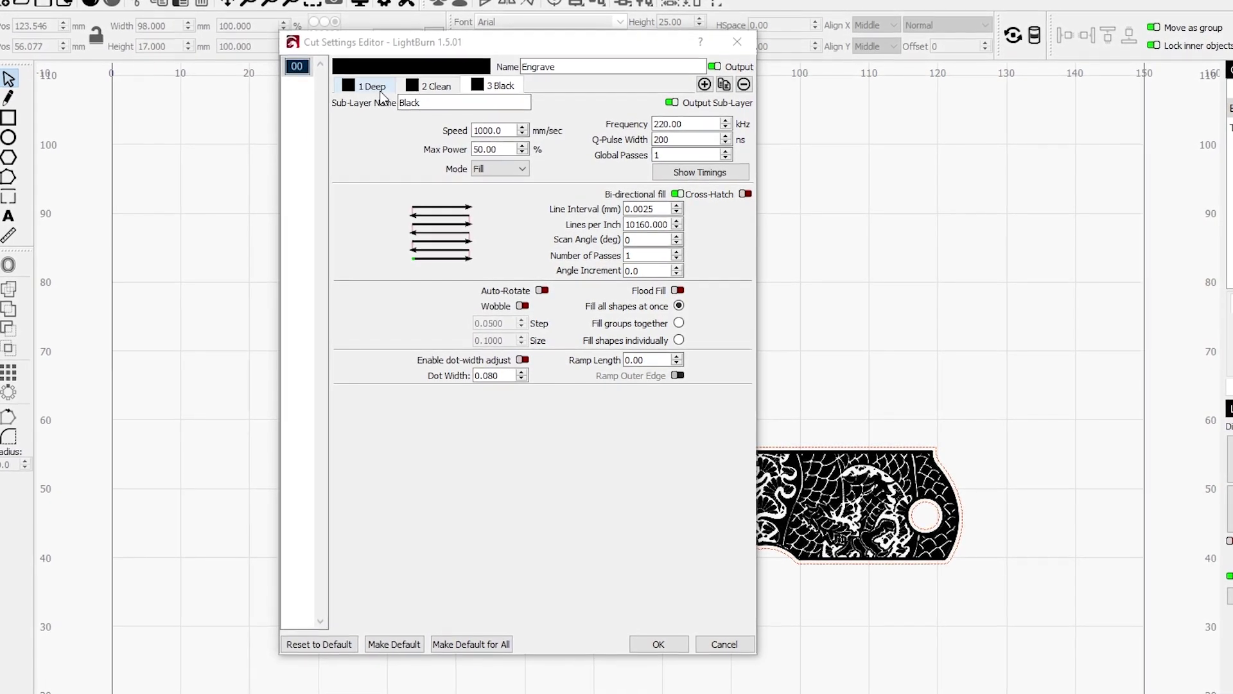
left_click(428, 88)
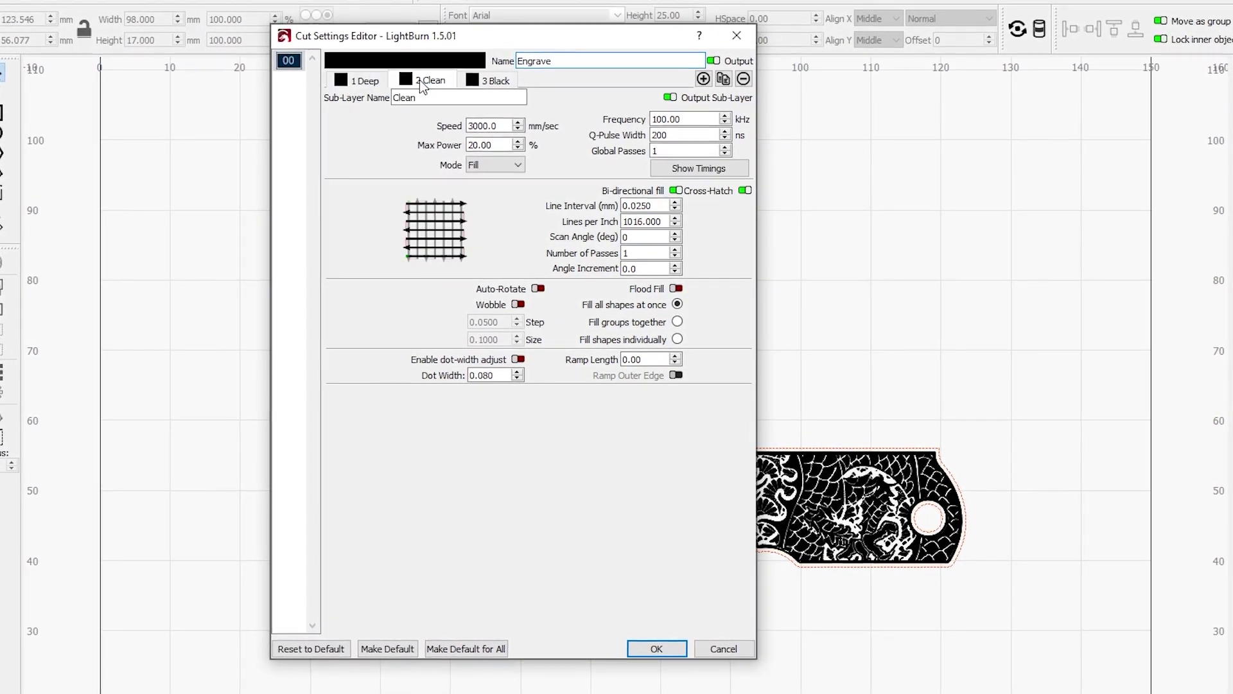
left_click(494, 81)
left_click(369, 83)
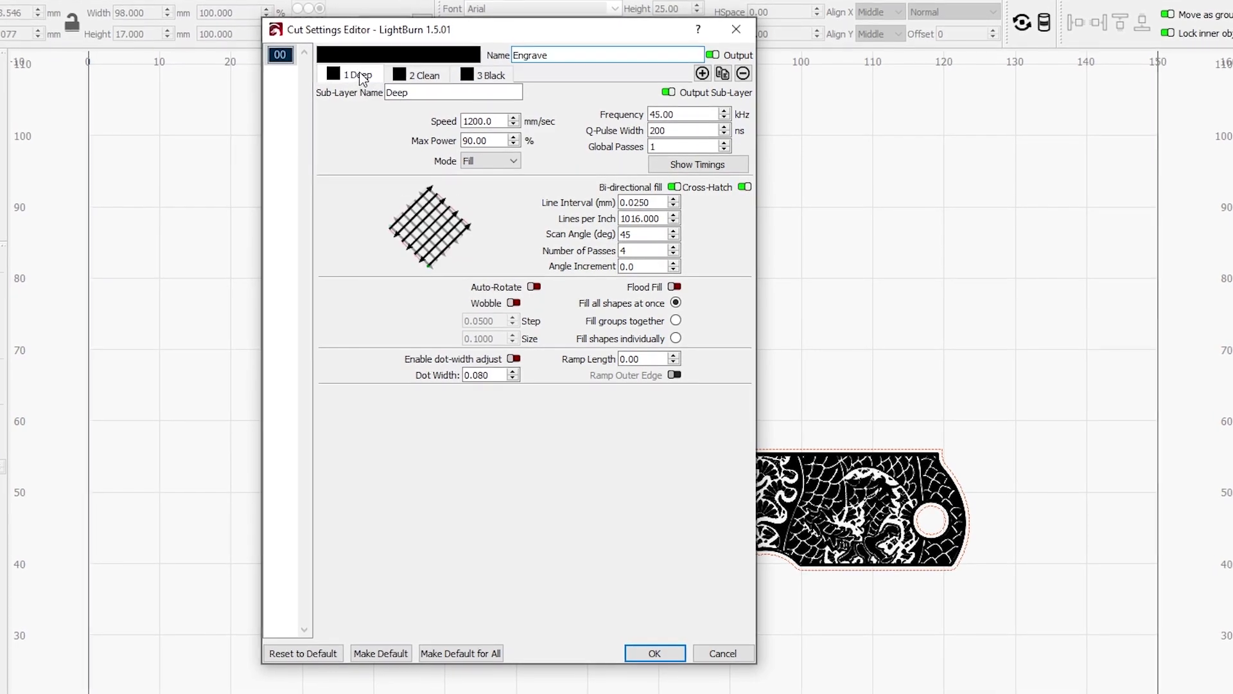
left_click(424, 75)
left_click(492, 75)
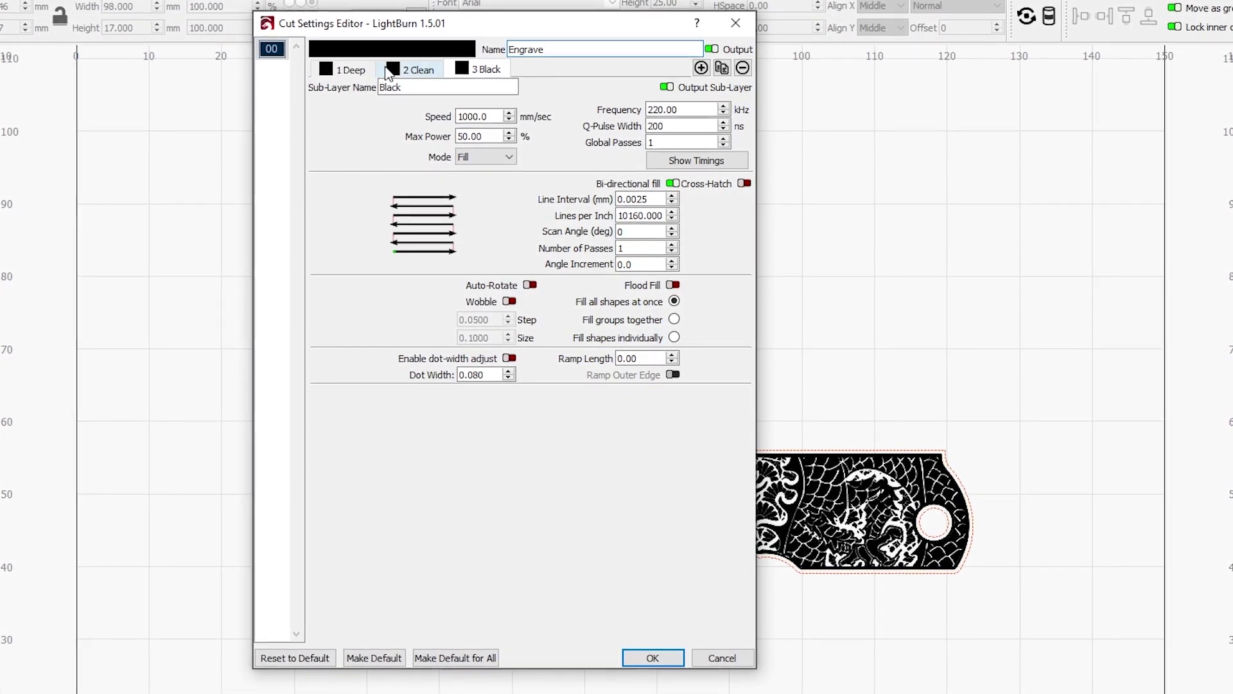
left_click(351, 69)
left_click(419, 69)
left_click(485, 72)
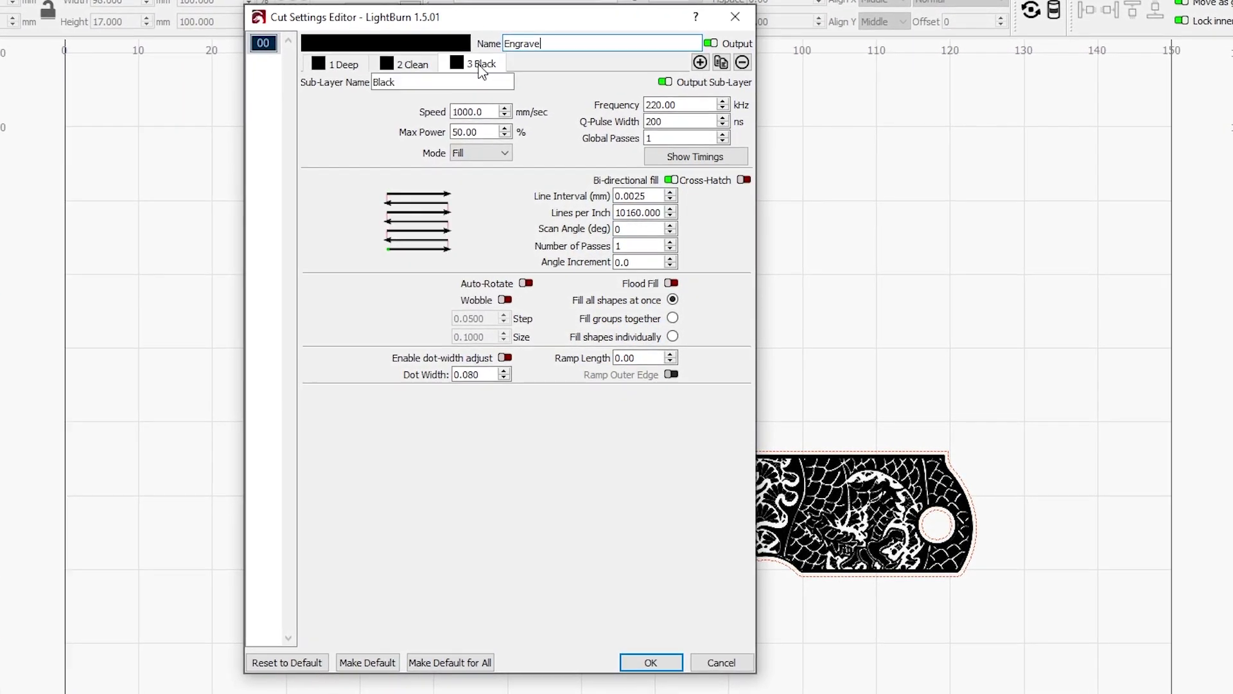
key("Return")
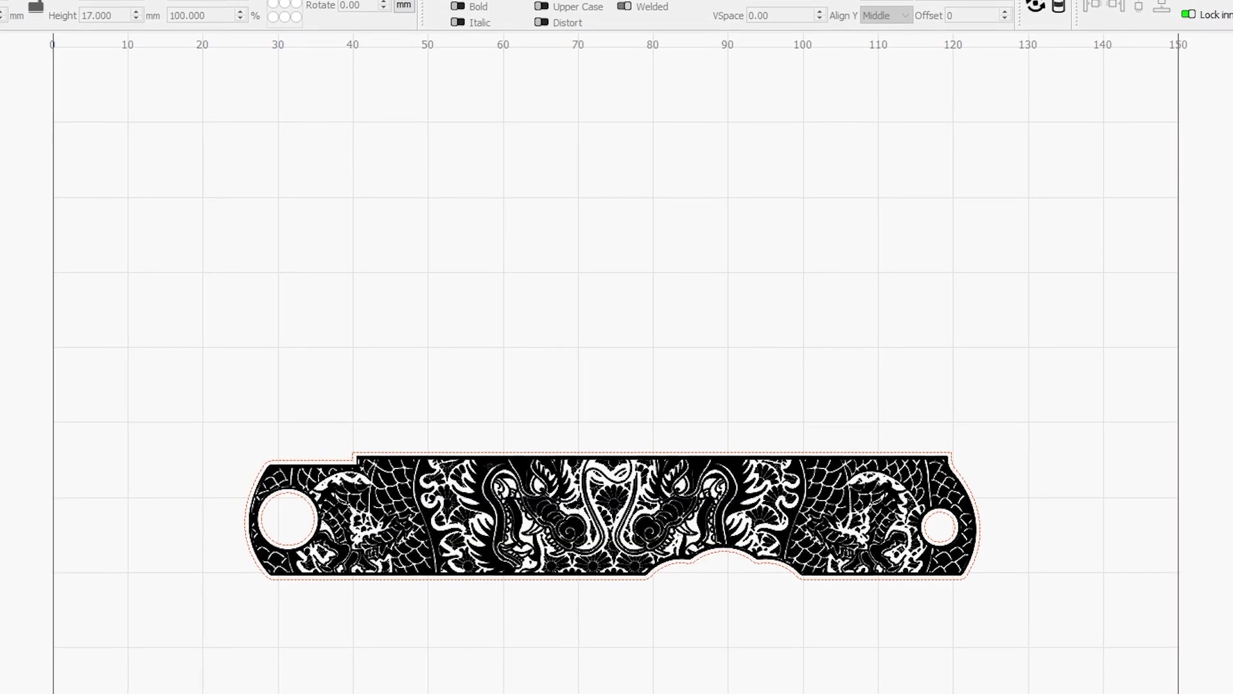